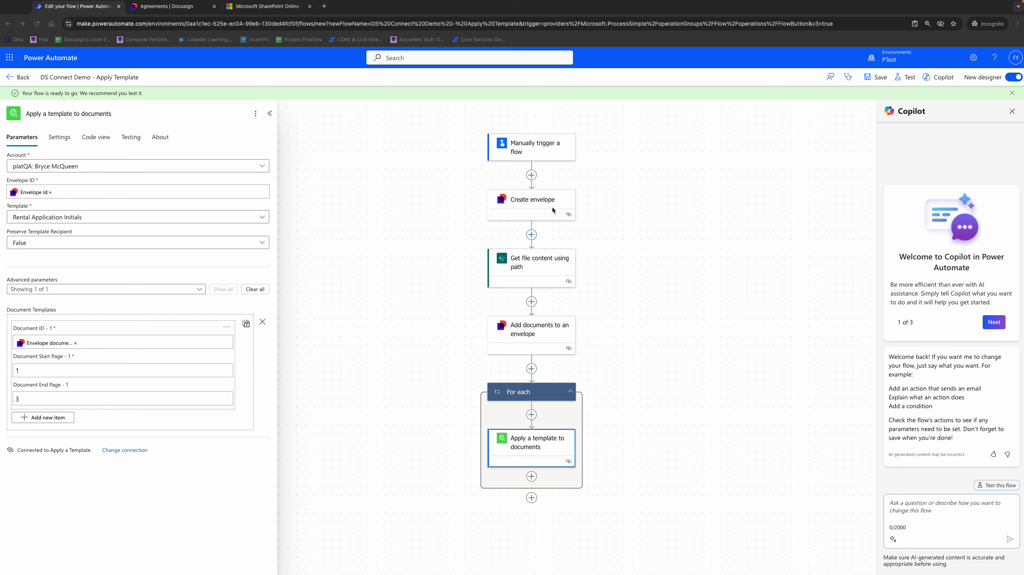
# Review the Create envelope, Get file content, and Add documents settings, ending on Apply a template
pyautogui.click(542, 148)
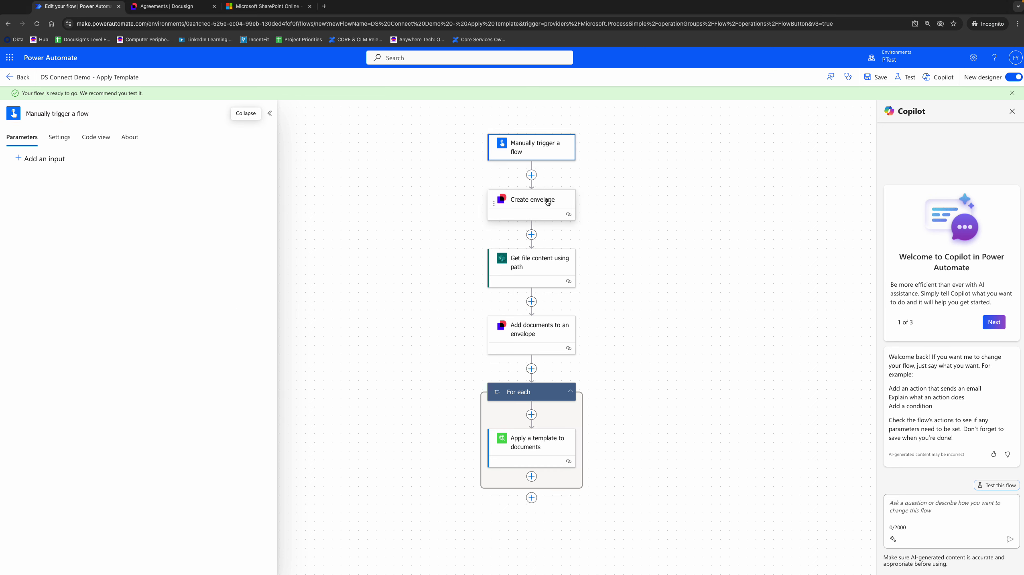
pyautogui.click(546, 207)
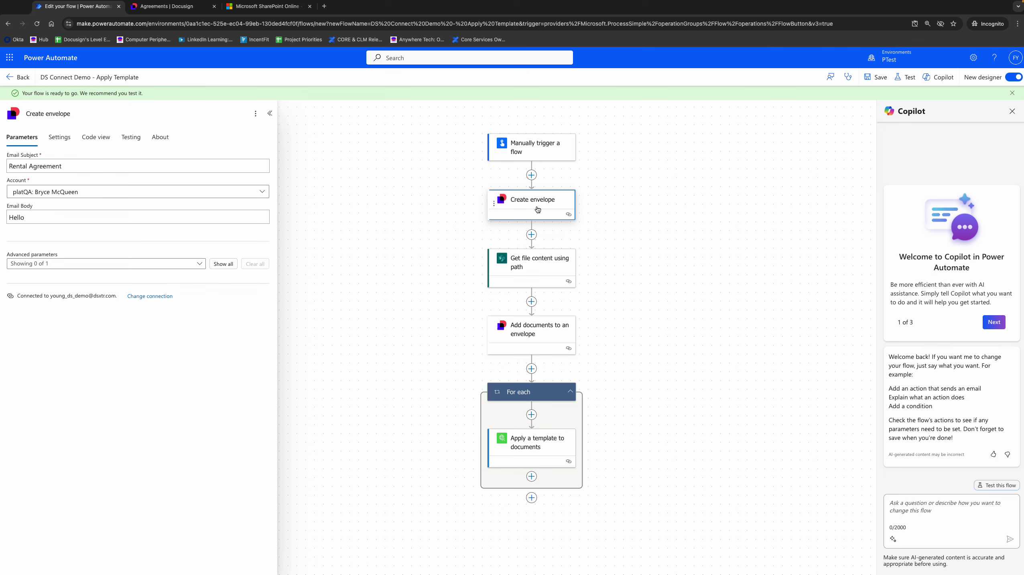
pyautogui.click(553, 274)
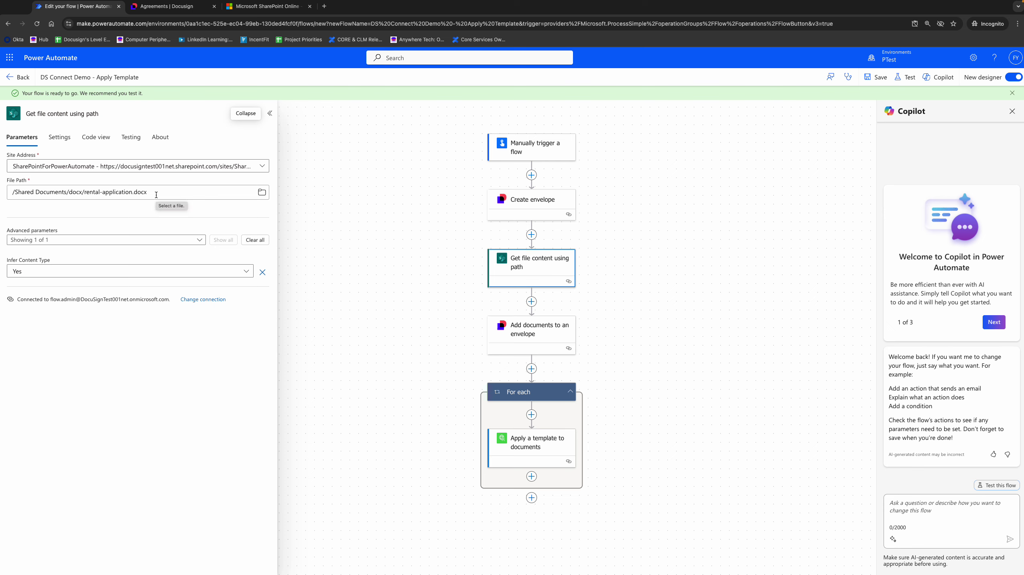
pyautogui.click(539, 336)
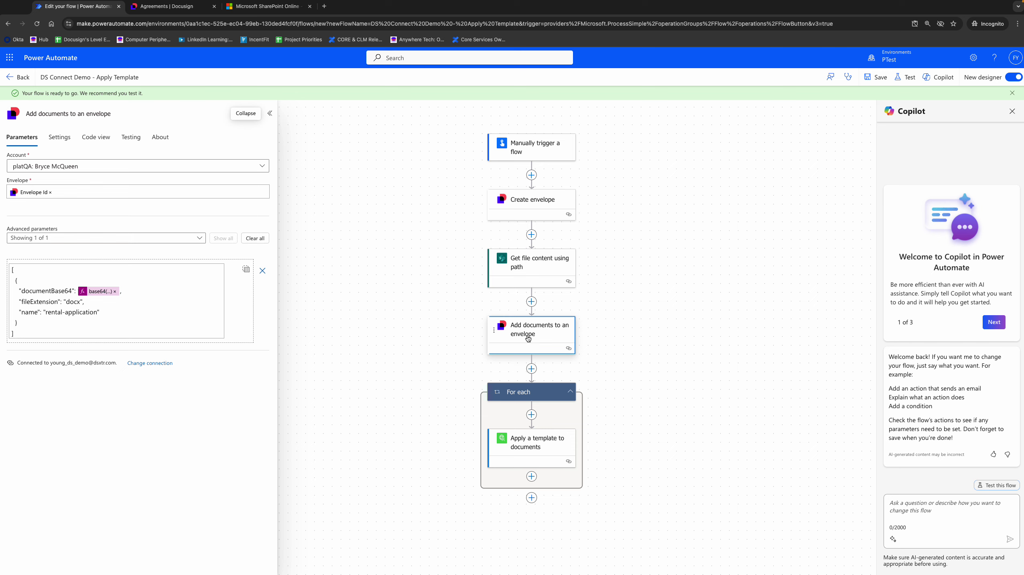
pyautogui.click(538, 447)
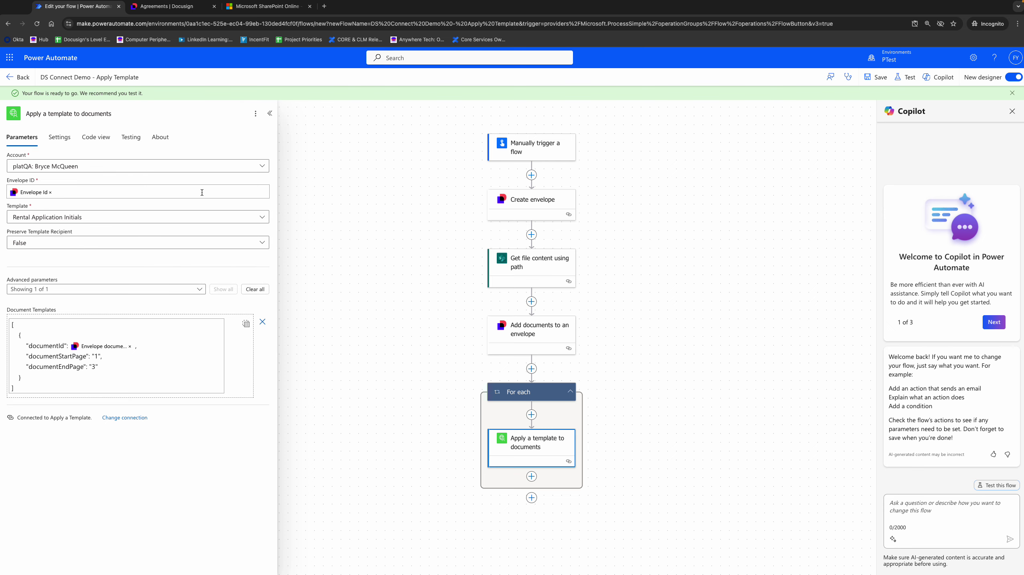
pyautogui.click(193, 221)
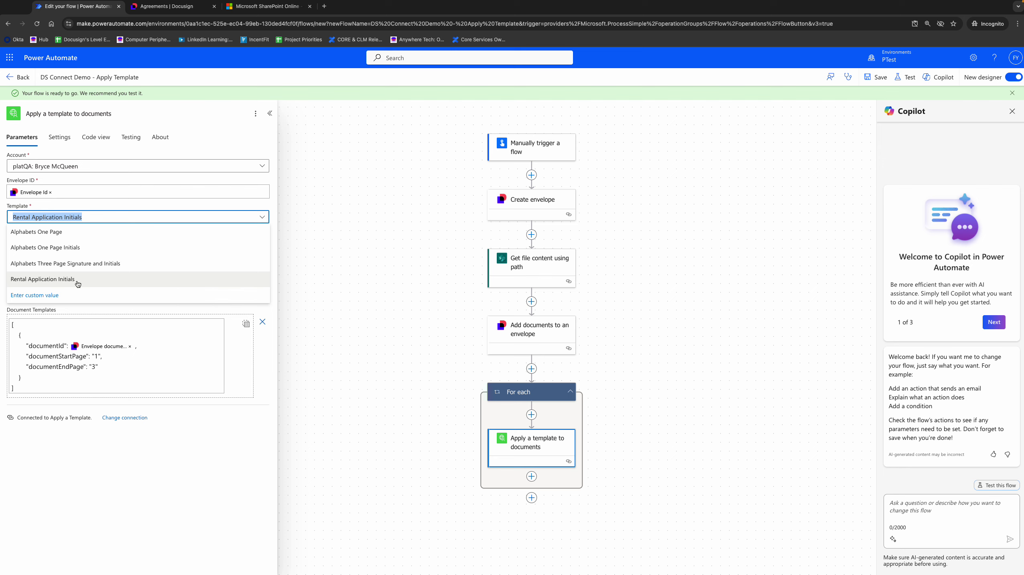
pyautogui.click(77, 283)
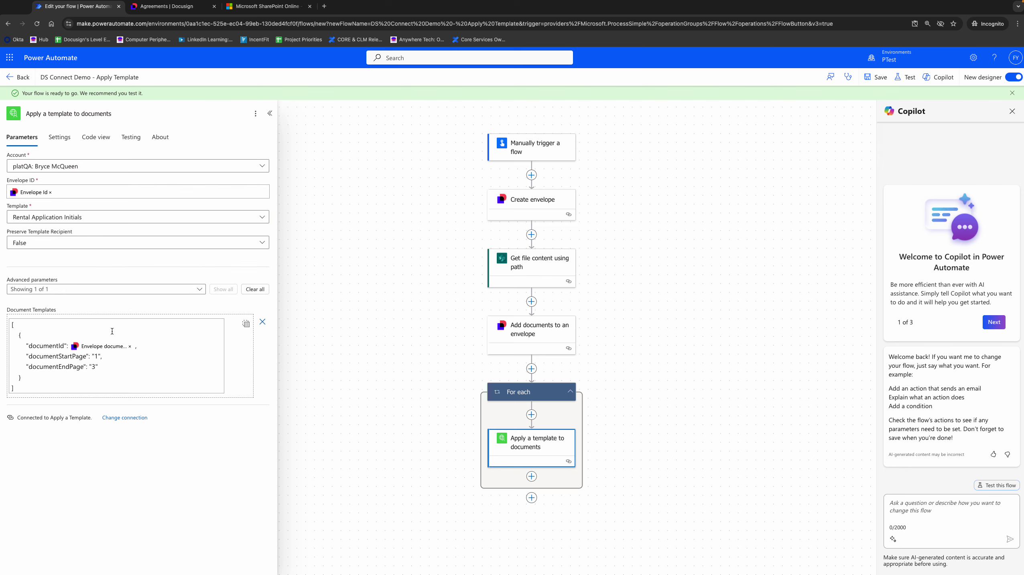
pyautogui.click(157, 358)
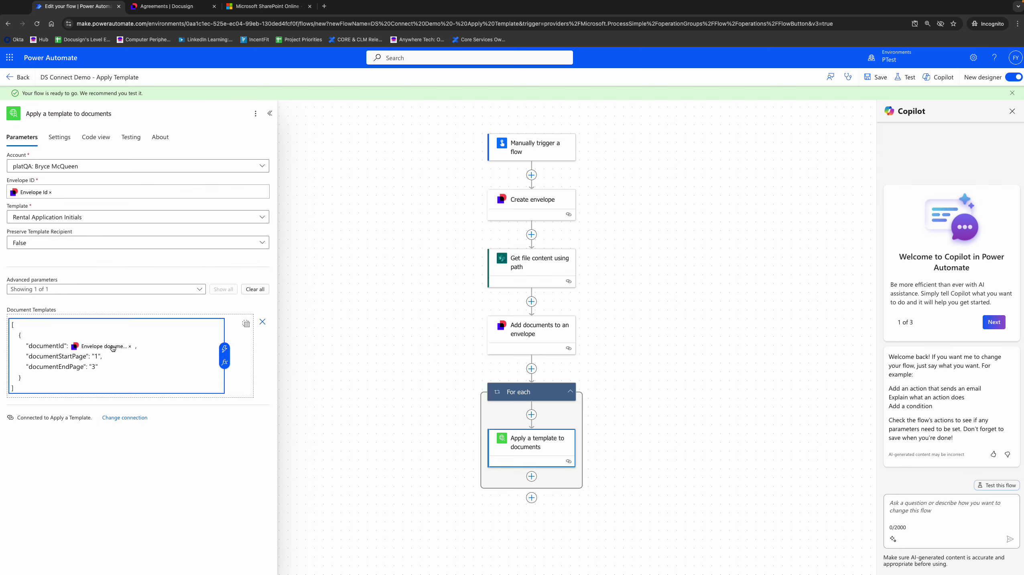
pyautogui.click(172, 376)
# Replace the Document Templates JSON with a form item whose Document ID is the envelope document ID
pyautogui.hotkey('ctrl', 'a')
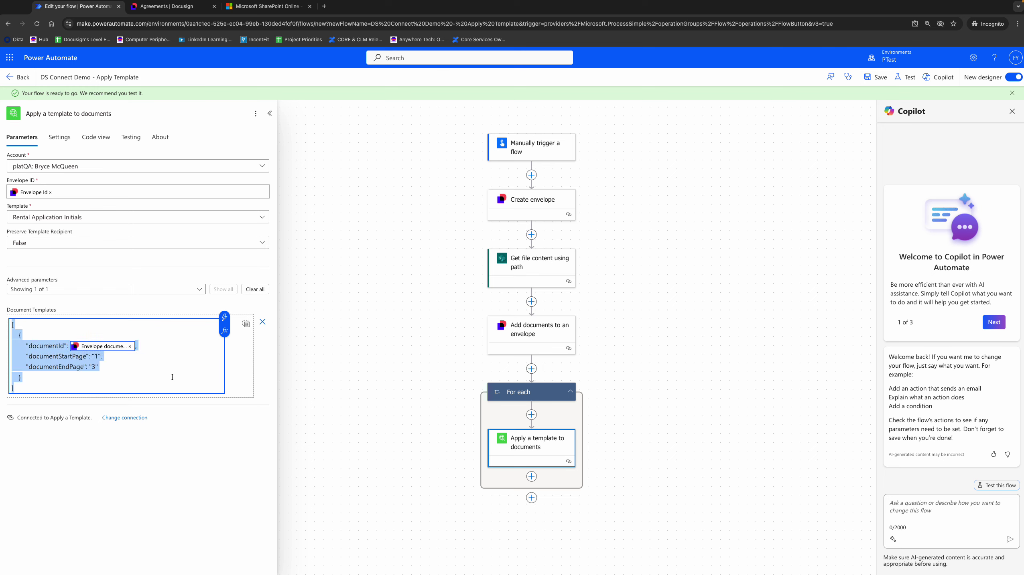
pyautogui.press('BackSpace')
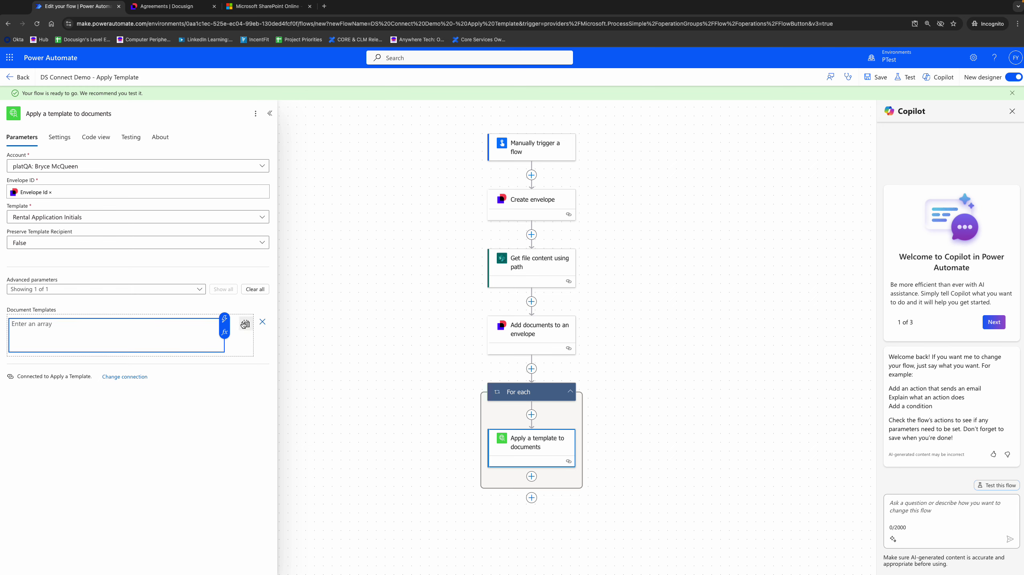
pyautogui.click(246, 323)
pyautogui.click(55, 329)
pyautogui.click(56, 342)
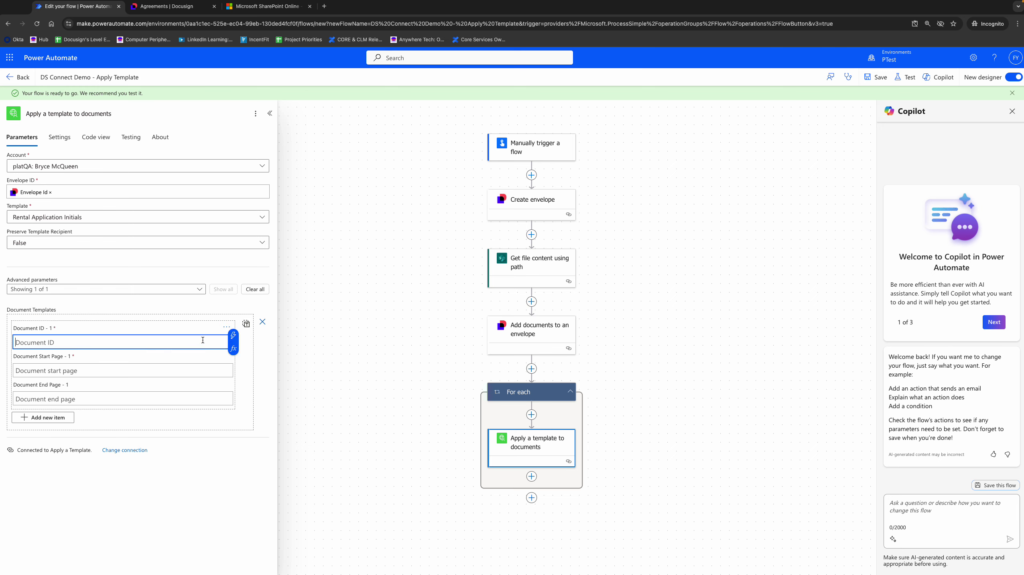
pyautogui.click(233, 349)
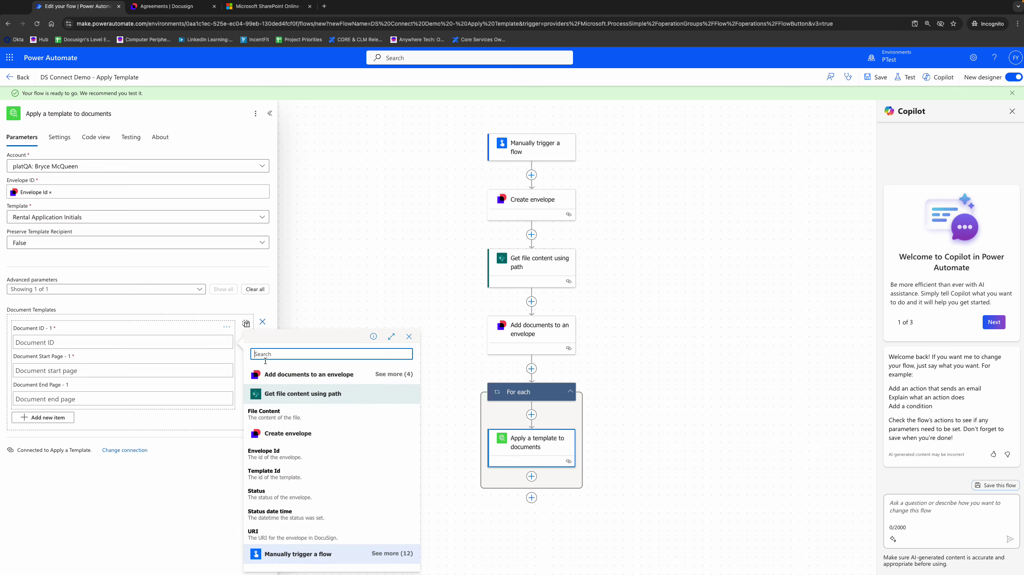
pyautogui.click(393, 374)
pyautogui.click(308, 442)
# Set the template's start page to 1 and end page to 3, and save the flow
pyautogui.click(164, 370)
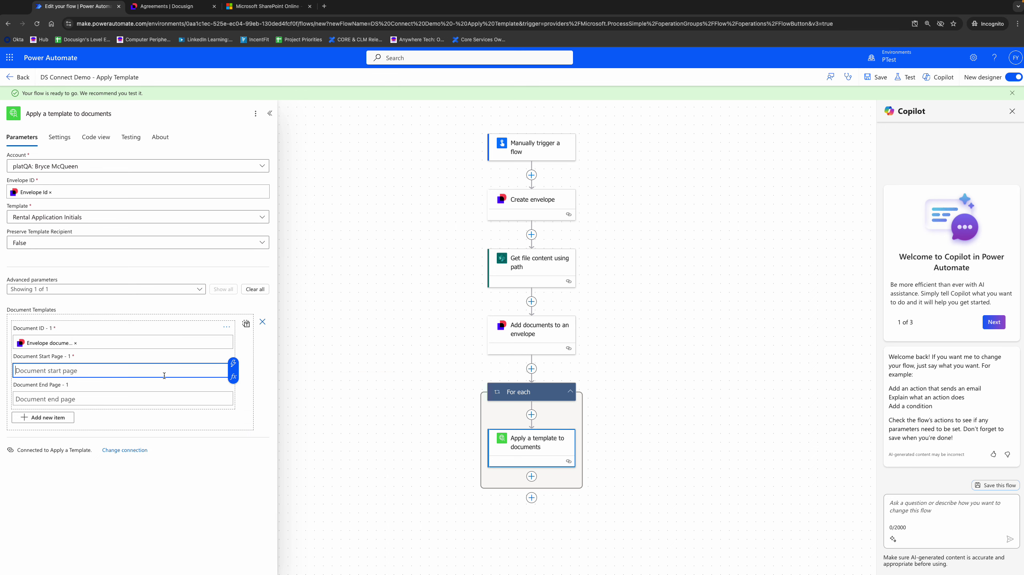
pyautogui.write('1')
pyautogui.click(156, 399)
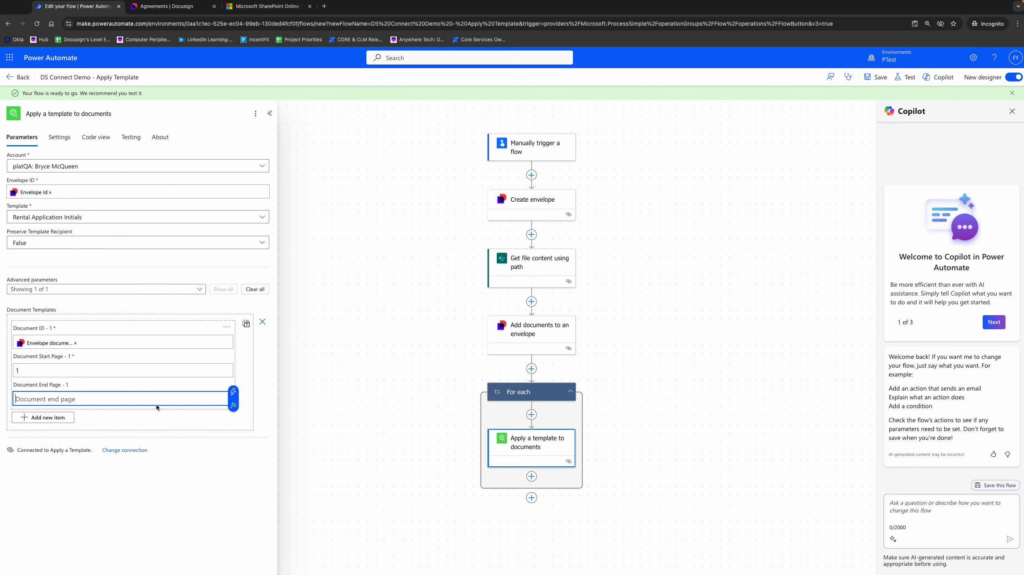
pyautogui.write('3')
pyautogui.click(877, 76)
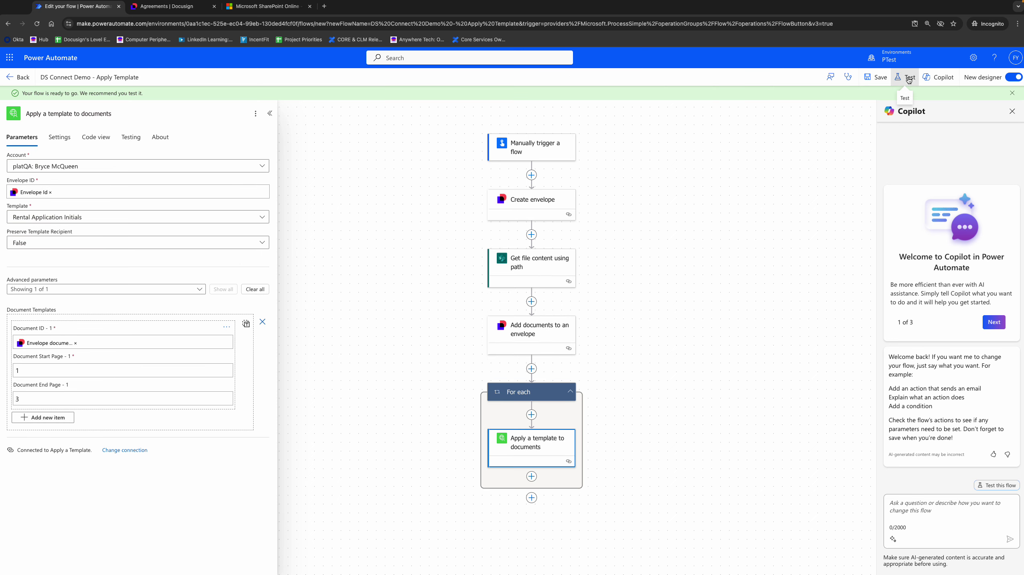
# Run a manual test of the Apply Template flow
pyautogui.click(905, 76)
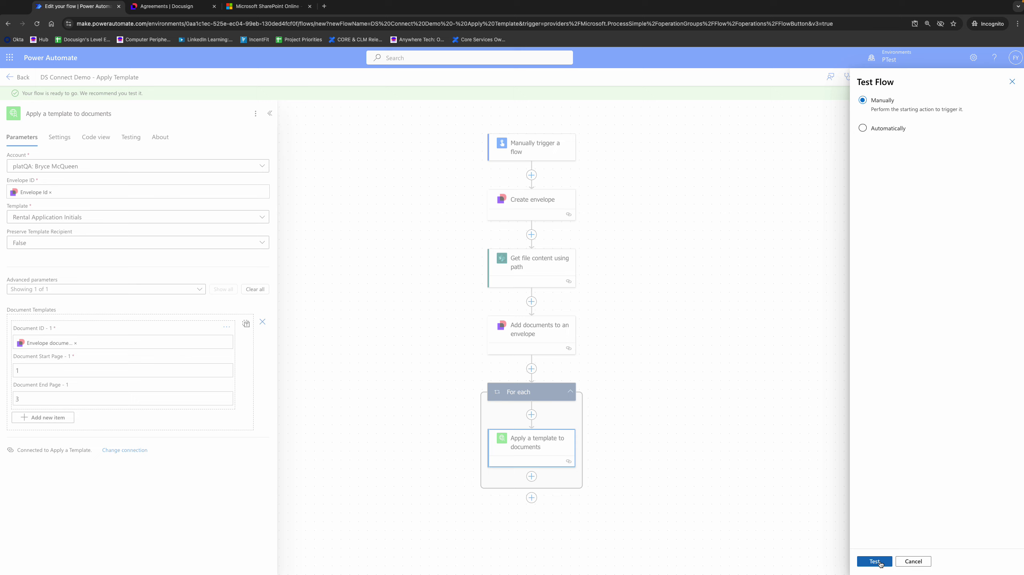
pyautogui.click(875, 560)
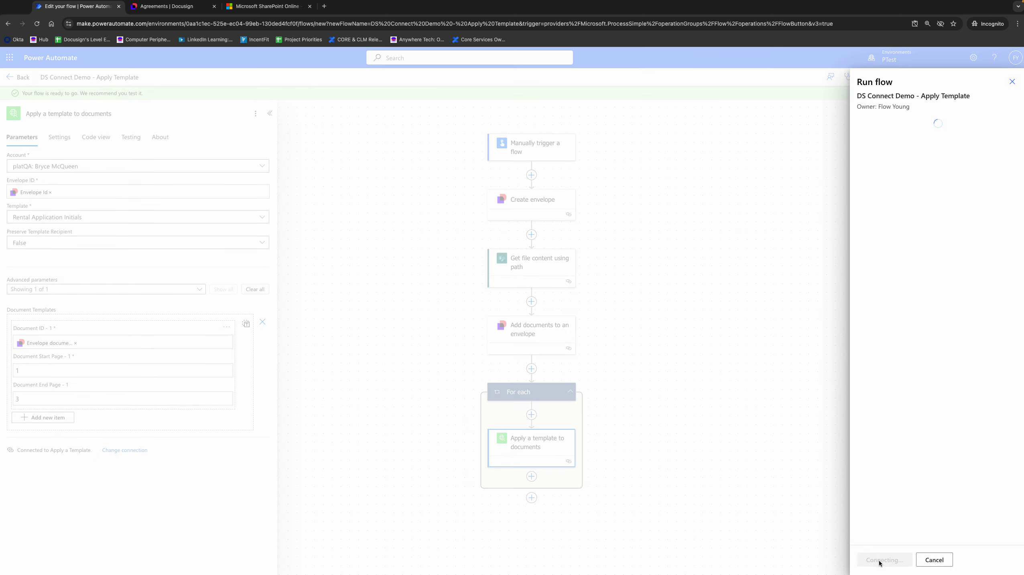
pyautogui.click(878, 560)
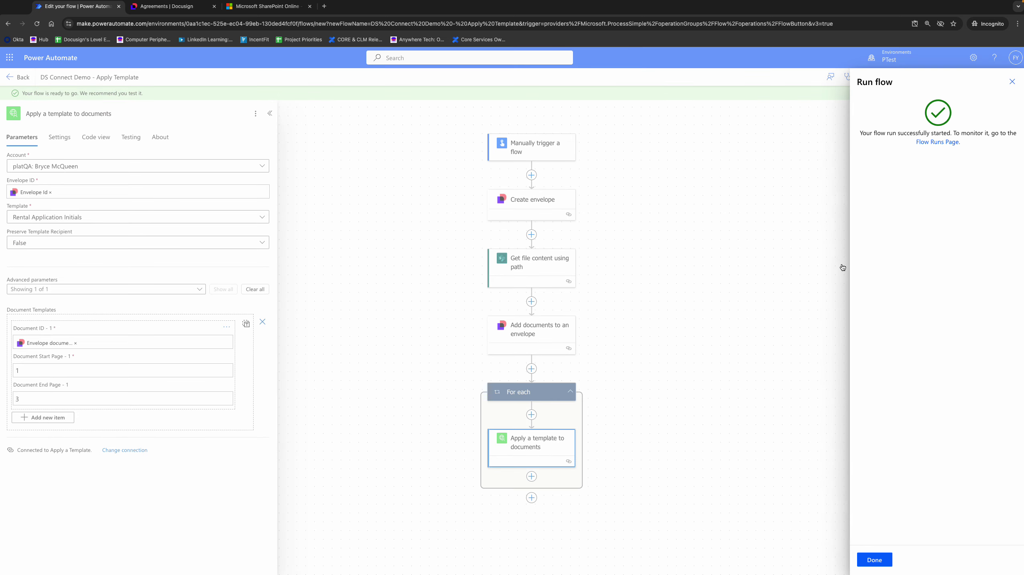
# Open the successful run's details from the flow's run history
pyautogui.click(936, 143)
pyautogui.click(185, 6)
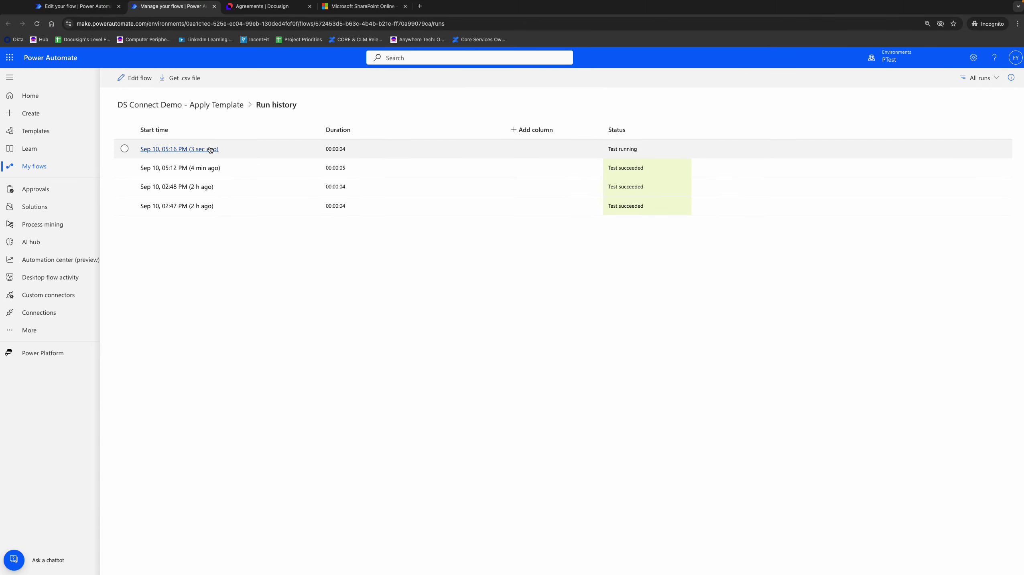
pyautogui.click(209, 149)
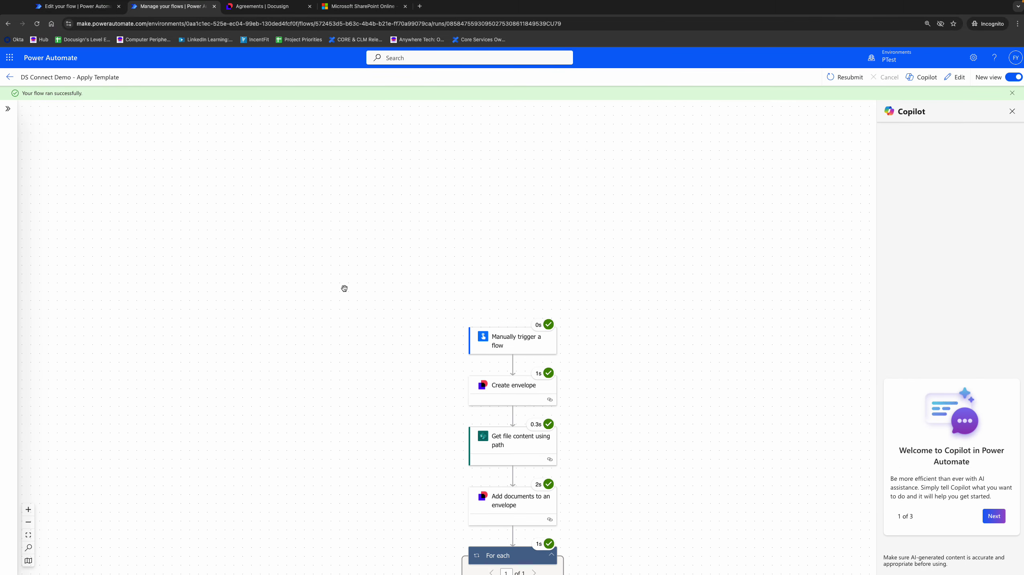
pyautogui.scroll(-5, 344, 289)
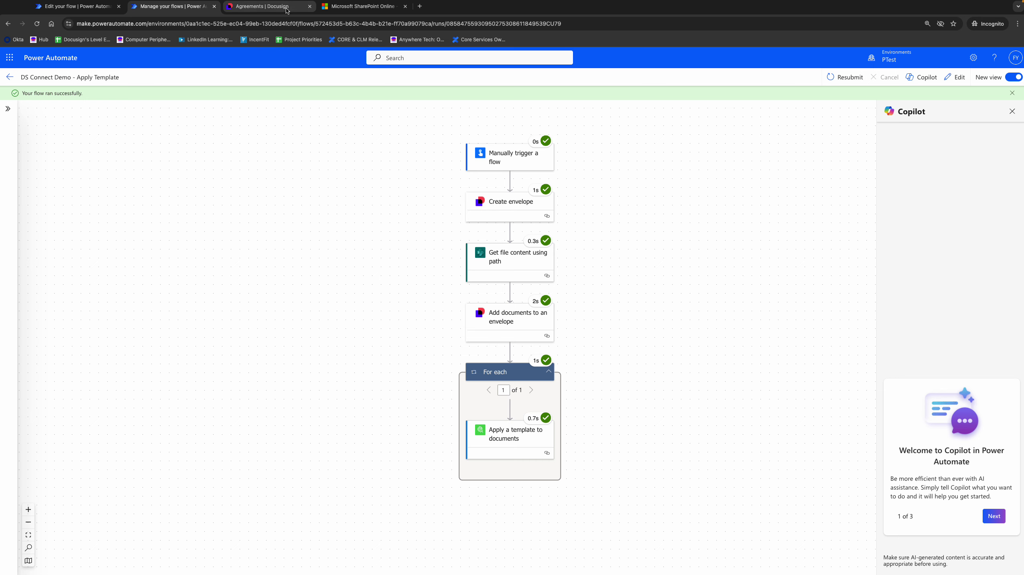
# Open the Rental Agreement draft from the refreshed Drafts list and preview its rental-application document
pyautogui.click(270, 6)
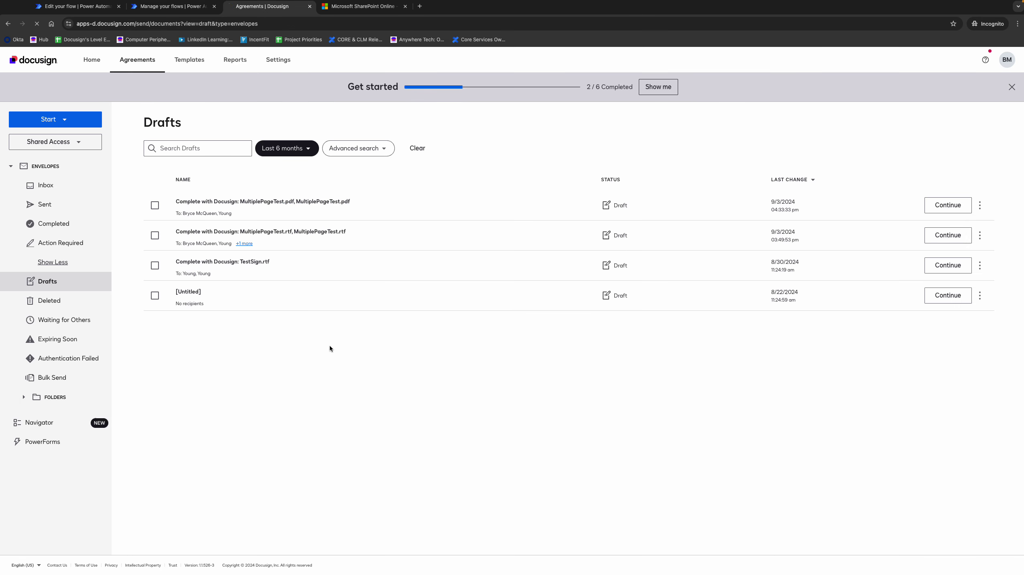
pyautogui.press('F5')
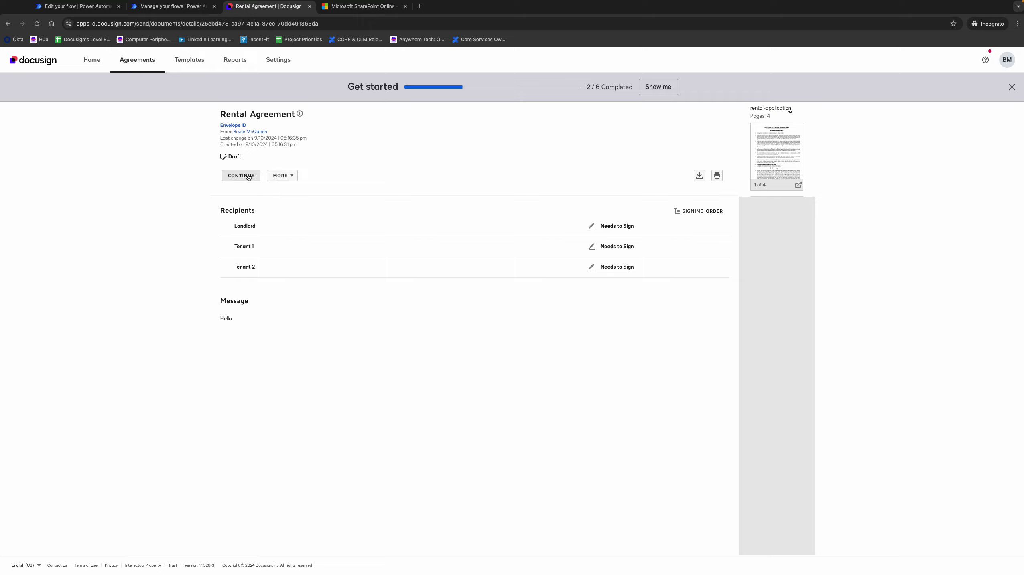
pyautogui.click(240, 174)
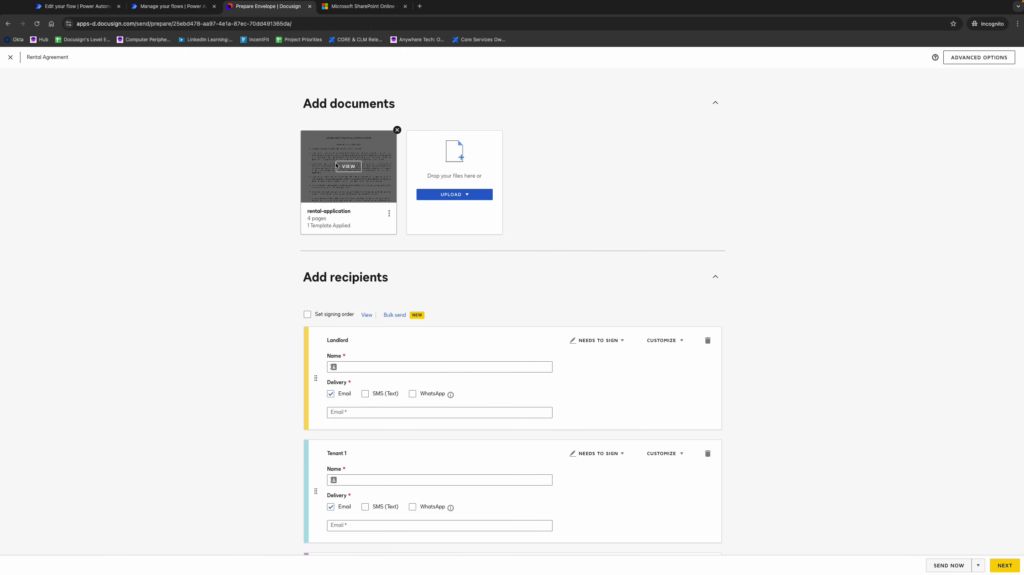
pyautogui.click(348, 166)
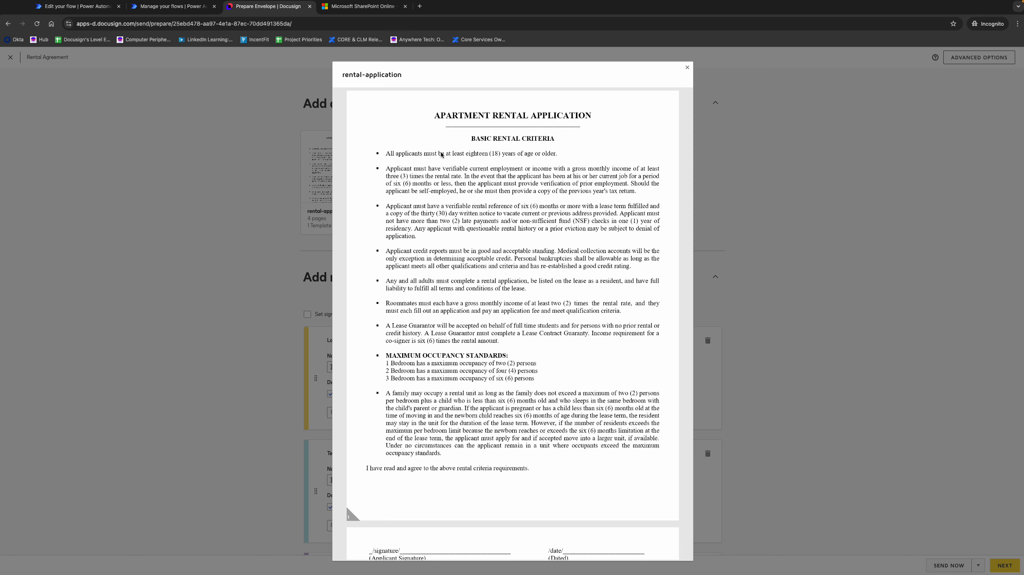
pyautogui.scroll(-5, 477, 189)
pyautogui.scroll(-5, 477, 188)
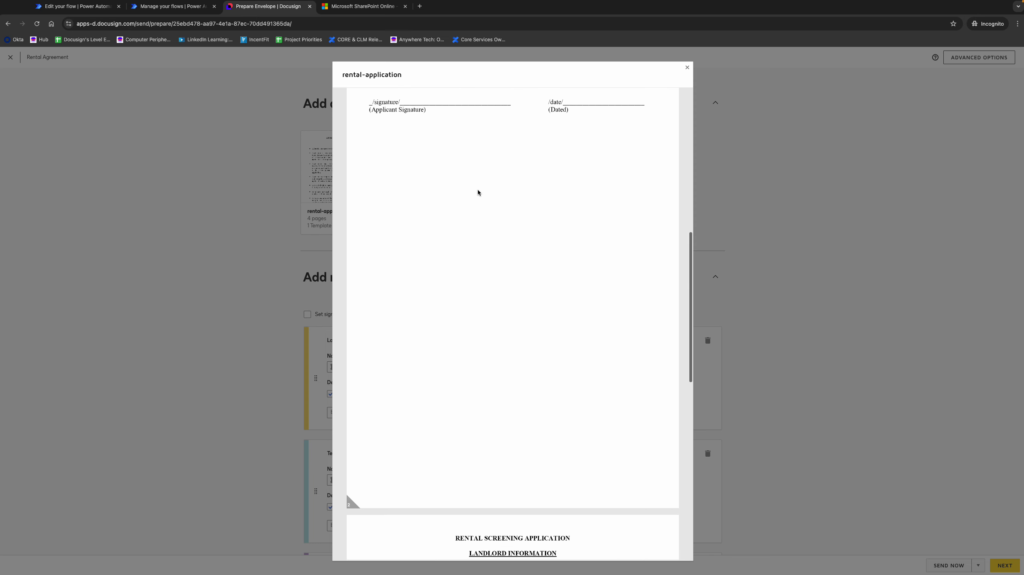
pyautogui.scroll(-5, 477, 188)
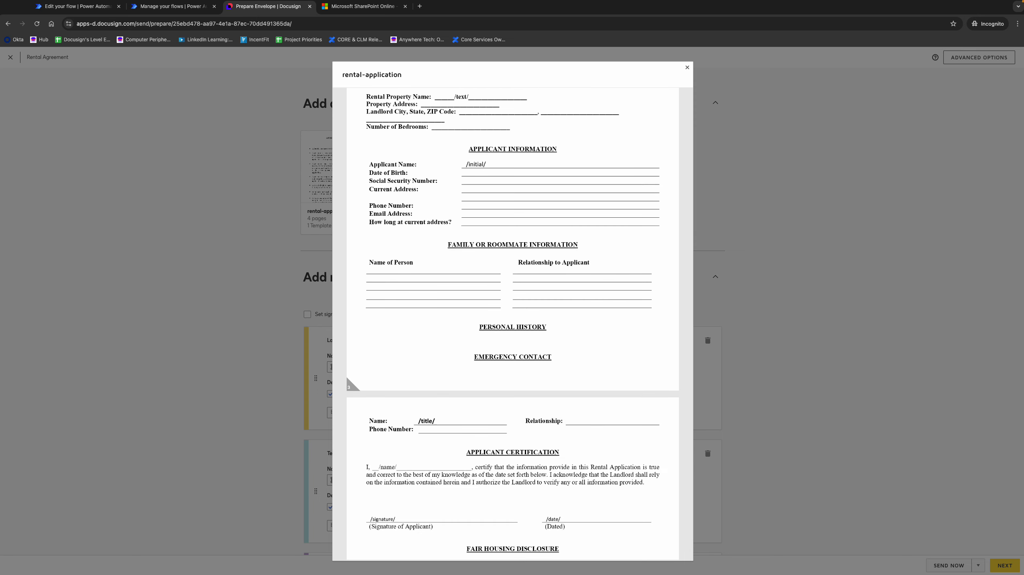
pyautogui.click(688, 67)
pyautogui.scroll(-5, 561, 236)
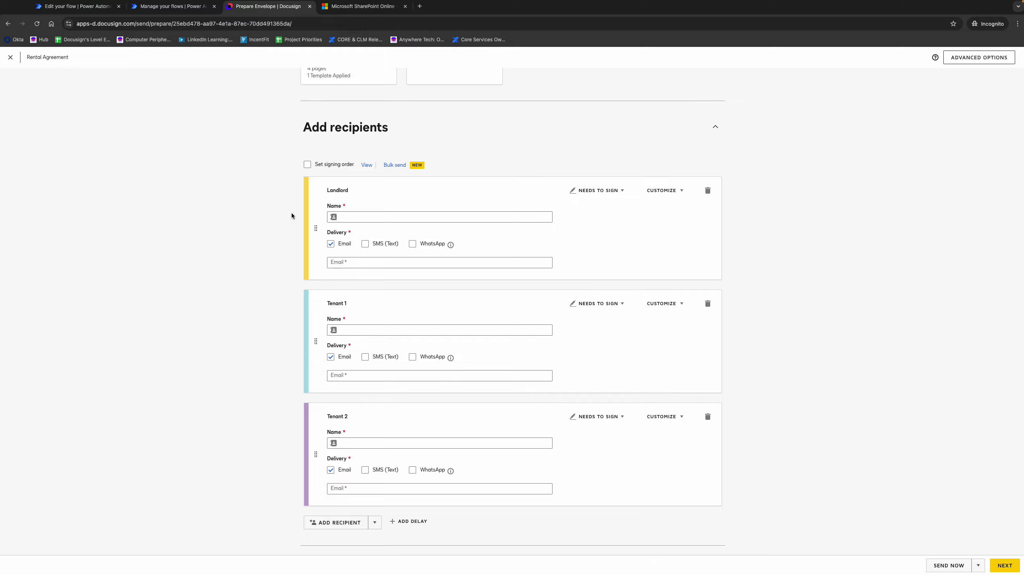
pyautogui.scroll(-4, 317, 464)
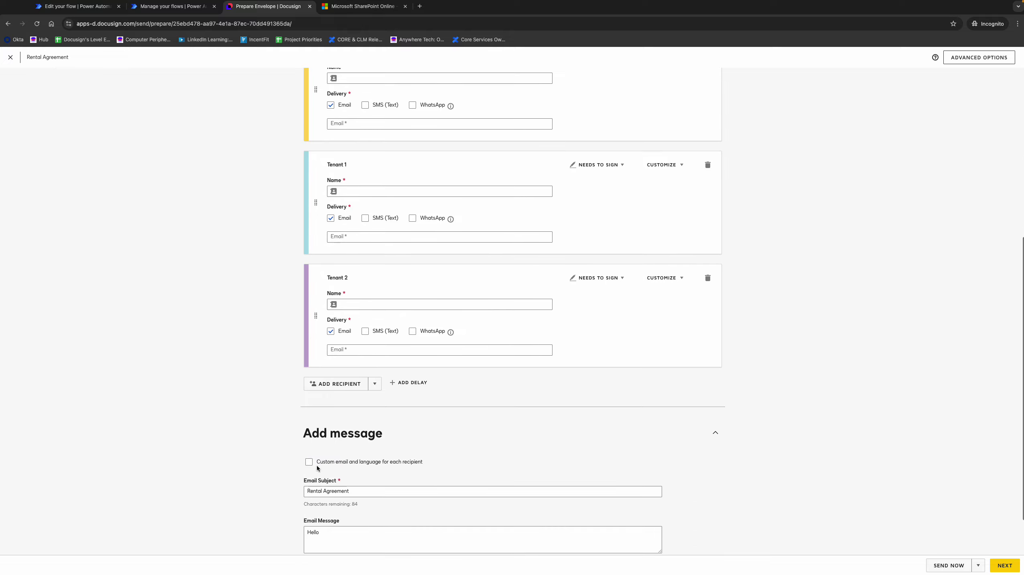
pyautogui.scroll(6, 317, 464)
pyautogui.scroll(-2, 350, 293)
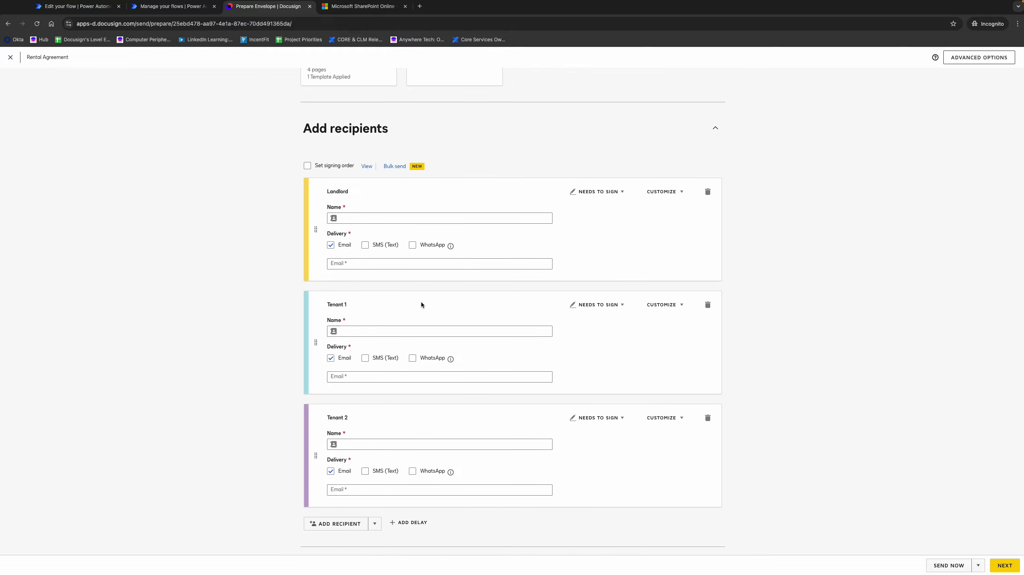
# Fill Landlord and Tenant 1 from suggested contacts, then delete the Tenant 2 role
pyautogui.click(408, 218)
pyautogui.click(408, 231)
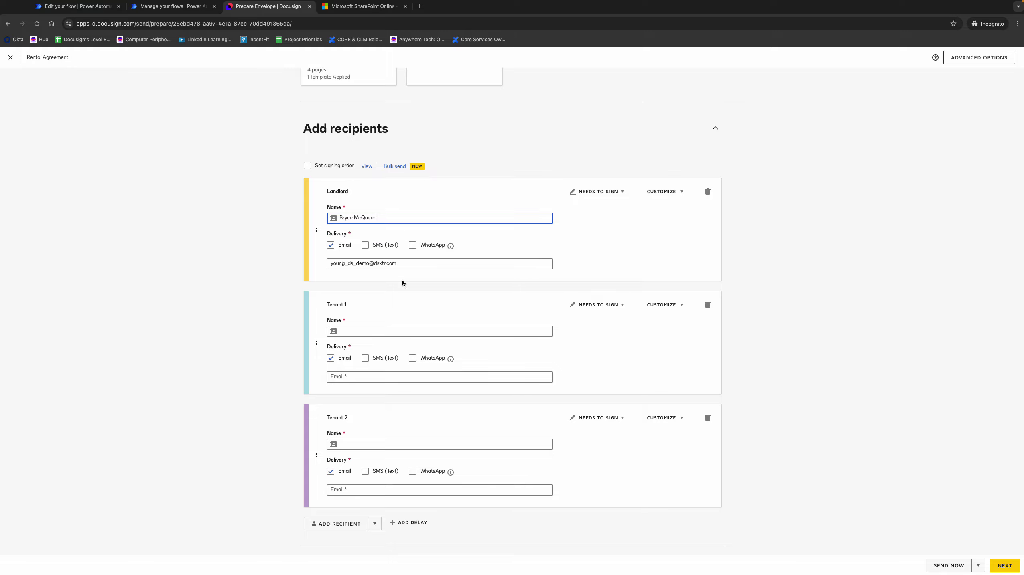
pyautogui.click(388, 330)
pyautogui.write('Young')
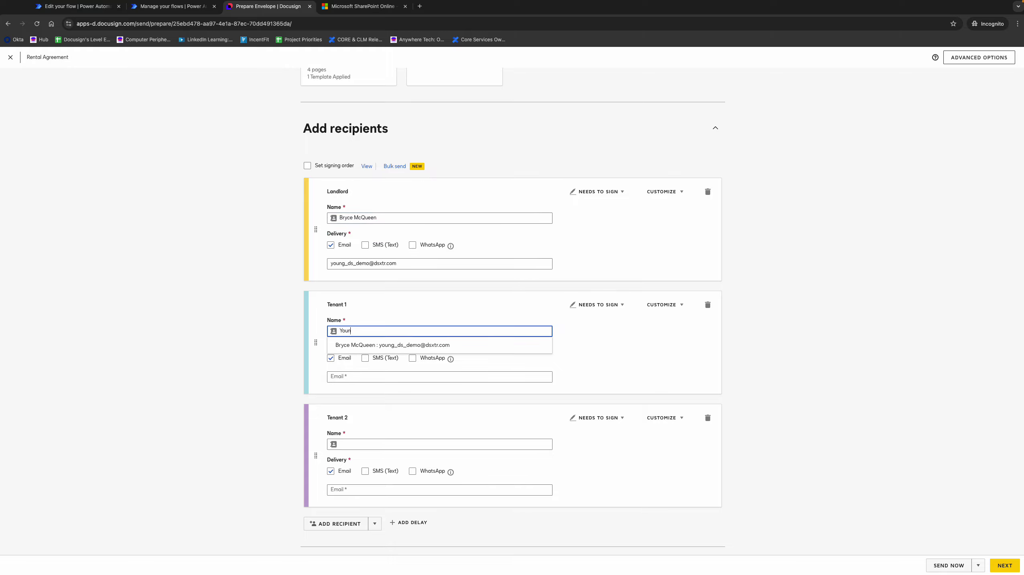
pyautogui.click(388, 349)
pyautogui.scroll(-1, 385, 396)
pyautogui.scroll(-1, 385, 396)
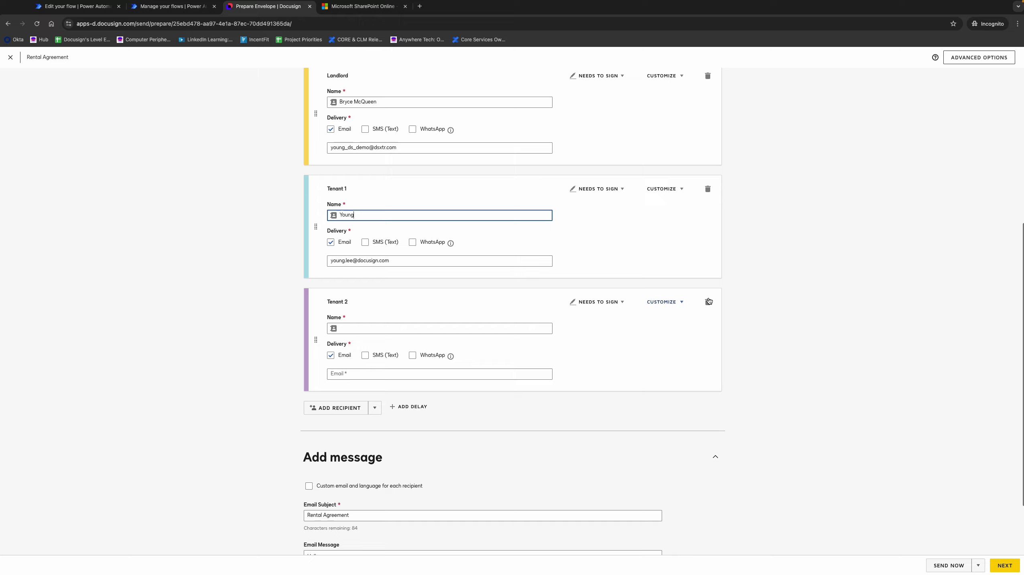
pyautogui.click(707, 301)
pyautogui.click(459, 141)
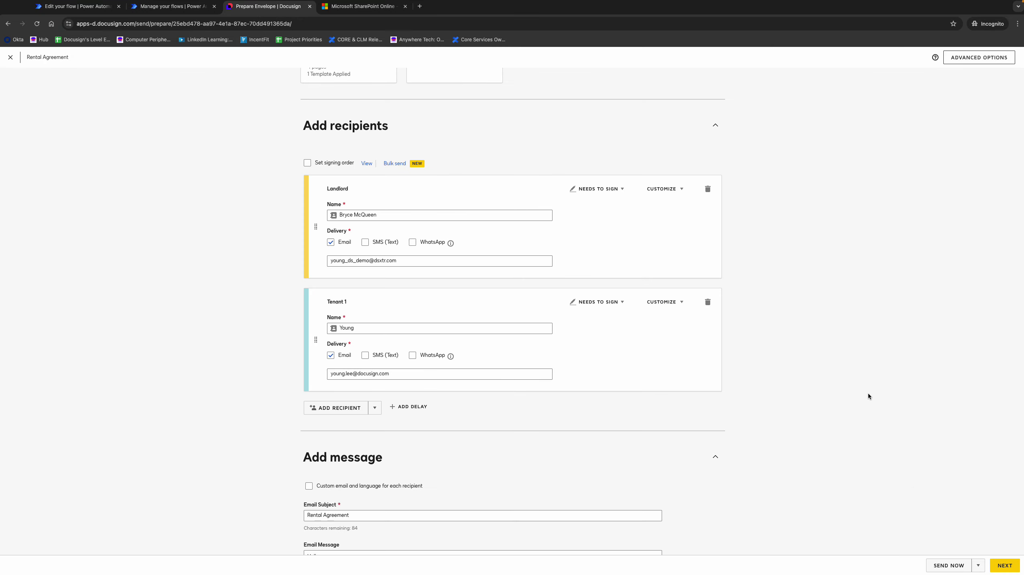
# Move on to Add Fields to check the Initial and Sign tabs on pages 1–3
pyautogui.click(1004, 566)
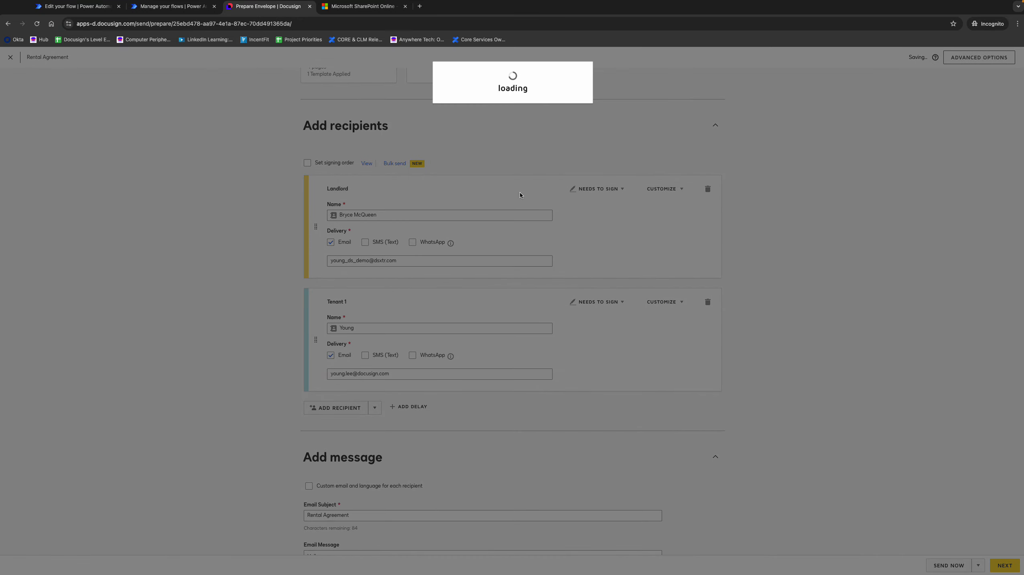
pyautogui.scroll(-3, 524, 229)
pyautogui.scroll(-5, 524, 230)
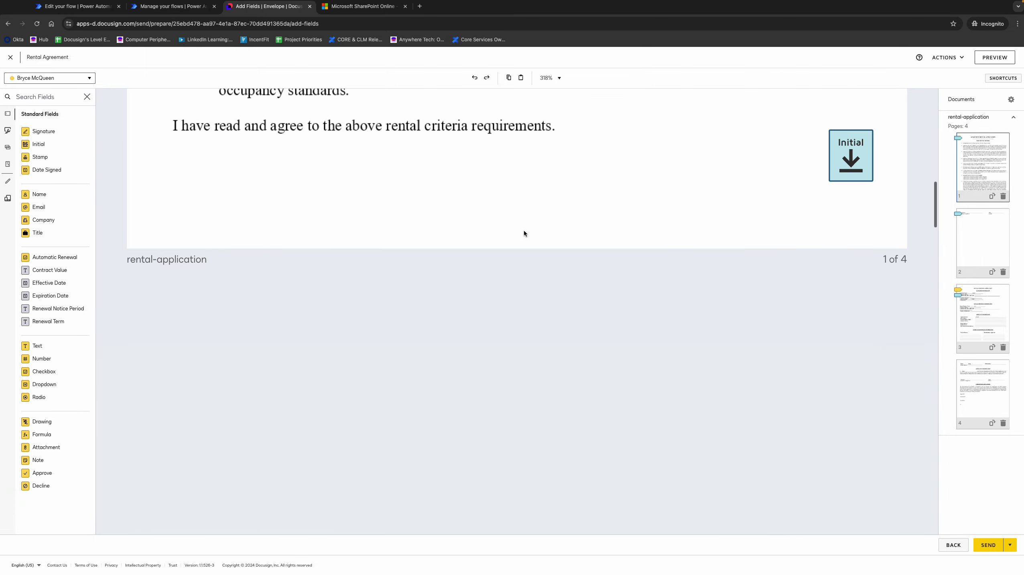
pyautogui.scroll(-3, 748, 197)
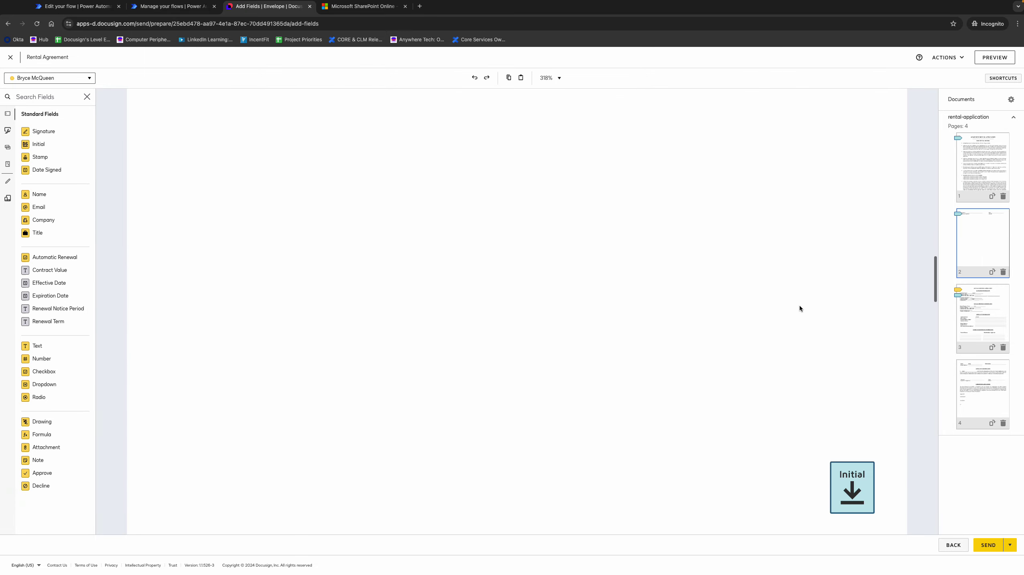
pyautogui.scroll(-5, 799, 304)
pyautogui.scroll(-5, 838, 245)
pyautogui.scroll(-5, 837, 245)
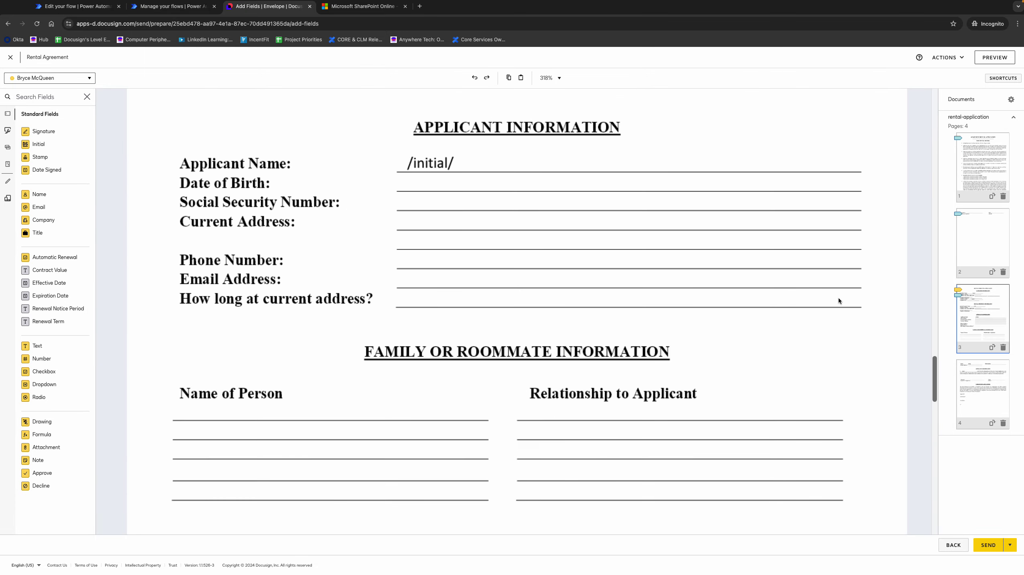
pyautogui.scroll(-2, 838, 297)
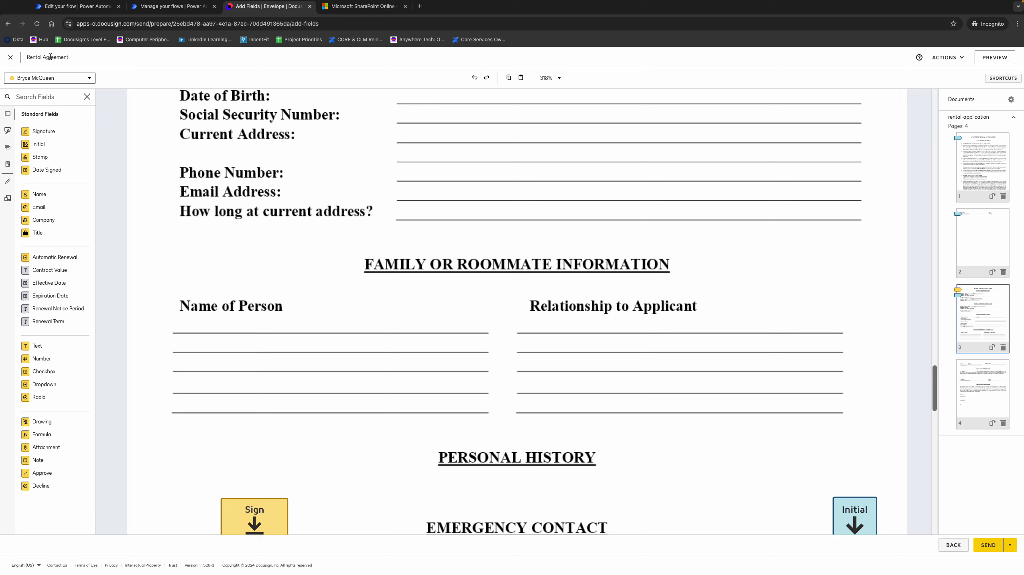